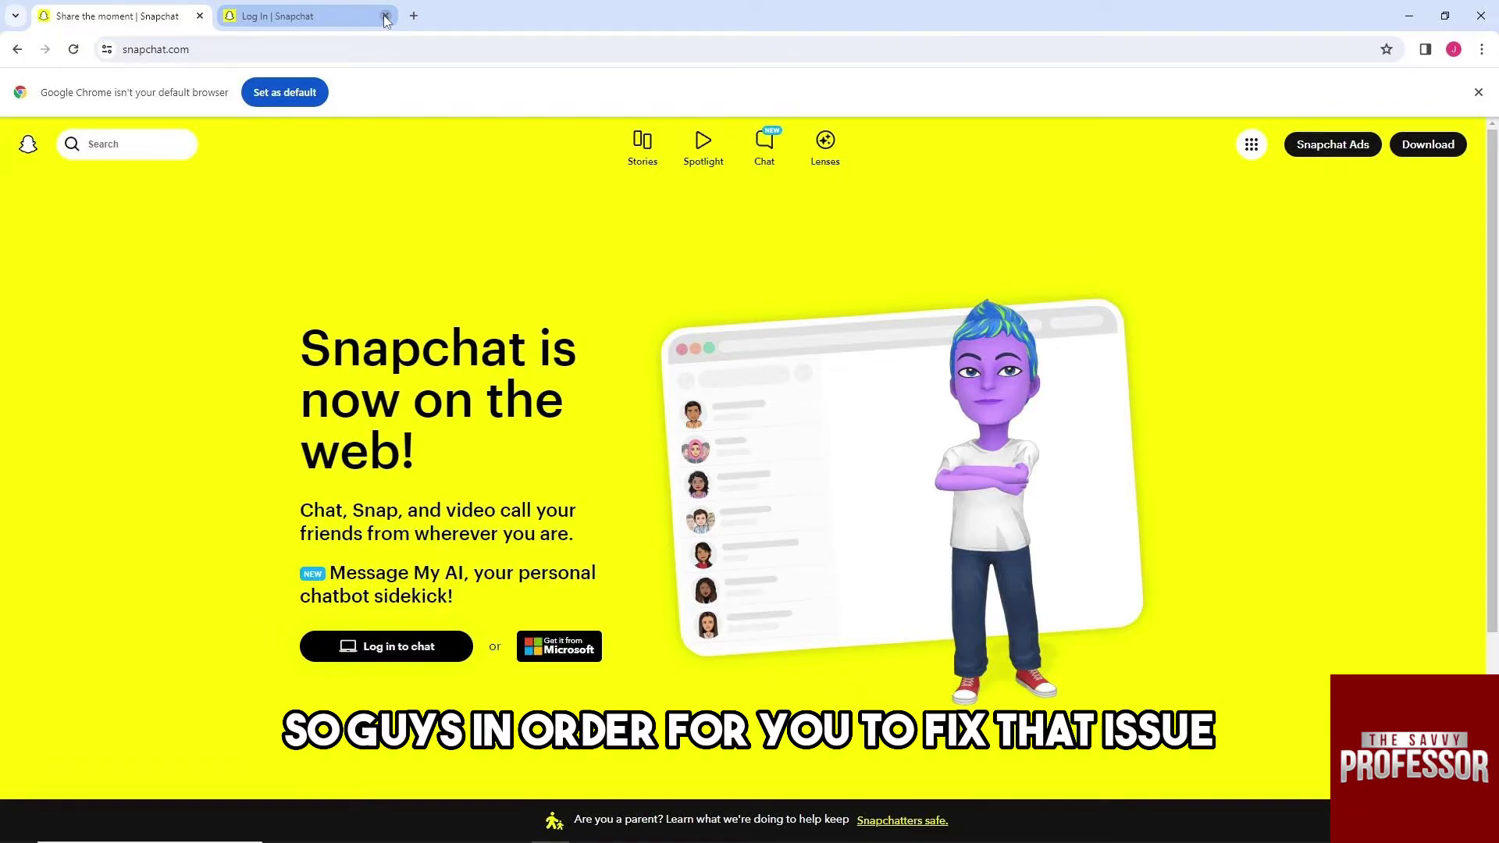
Close the extra 'Log In | Snapchat' tab so only the Snapchat home page remains
left_click(386, 18)
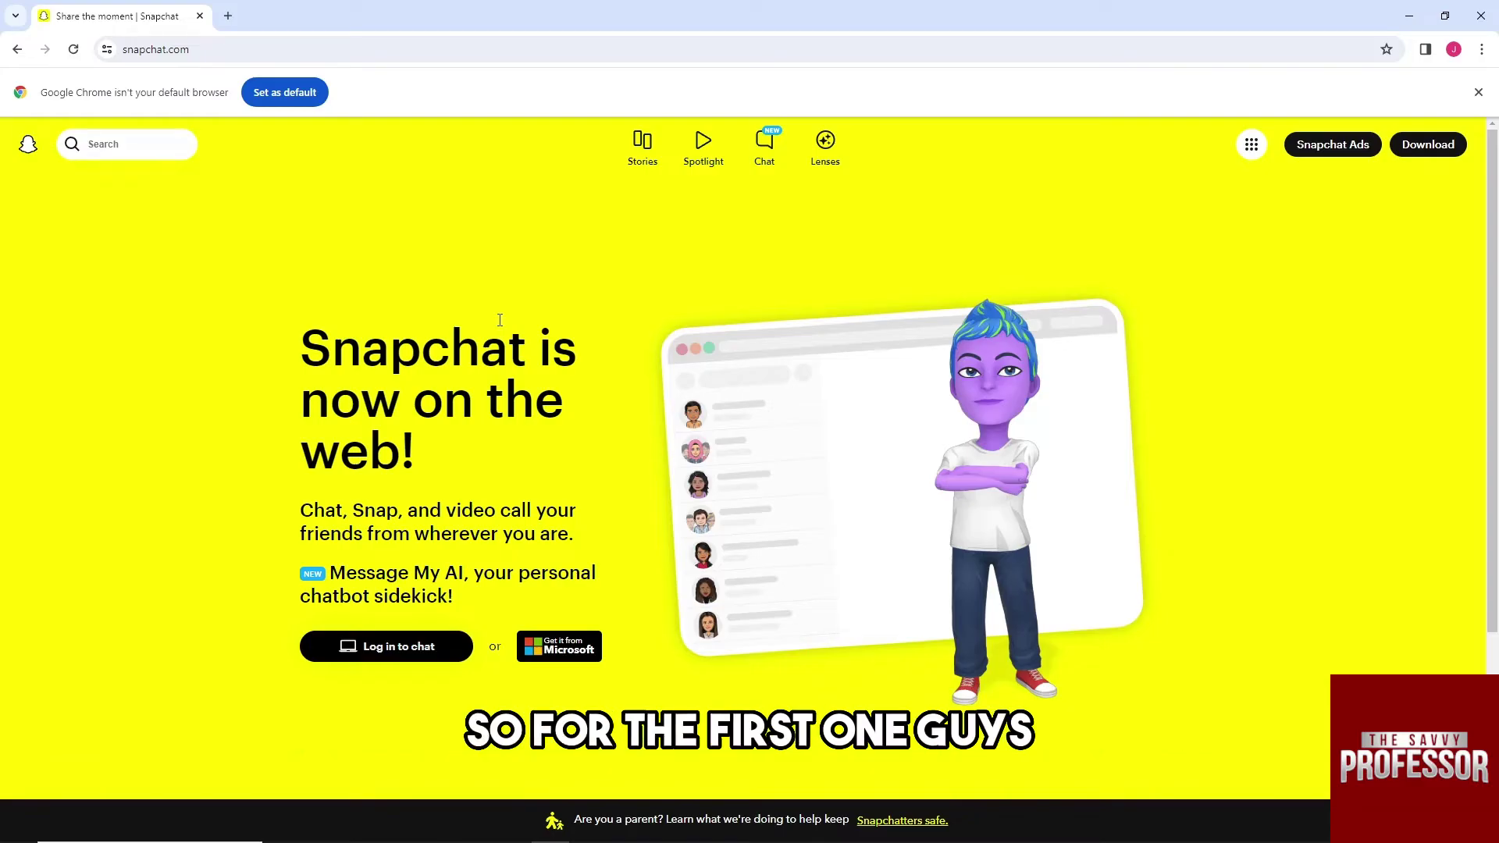
Open Chrome Settings in a new tab from the three-dot menu
left_click(1481, 50)
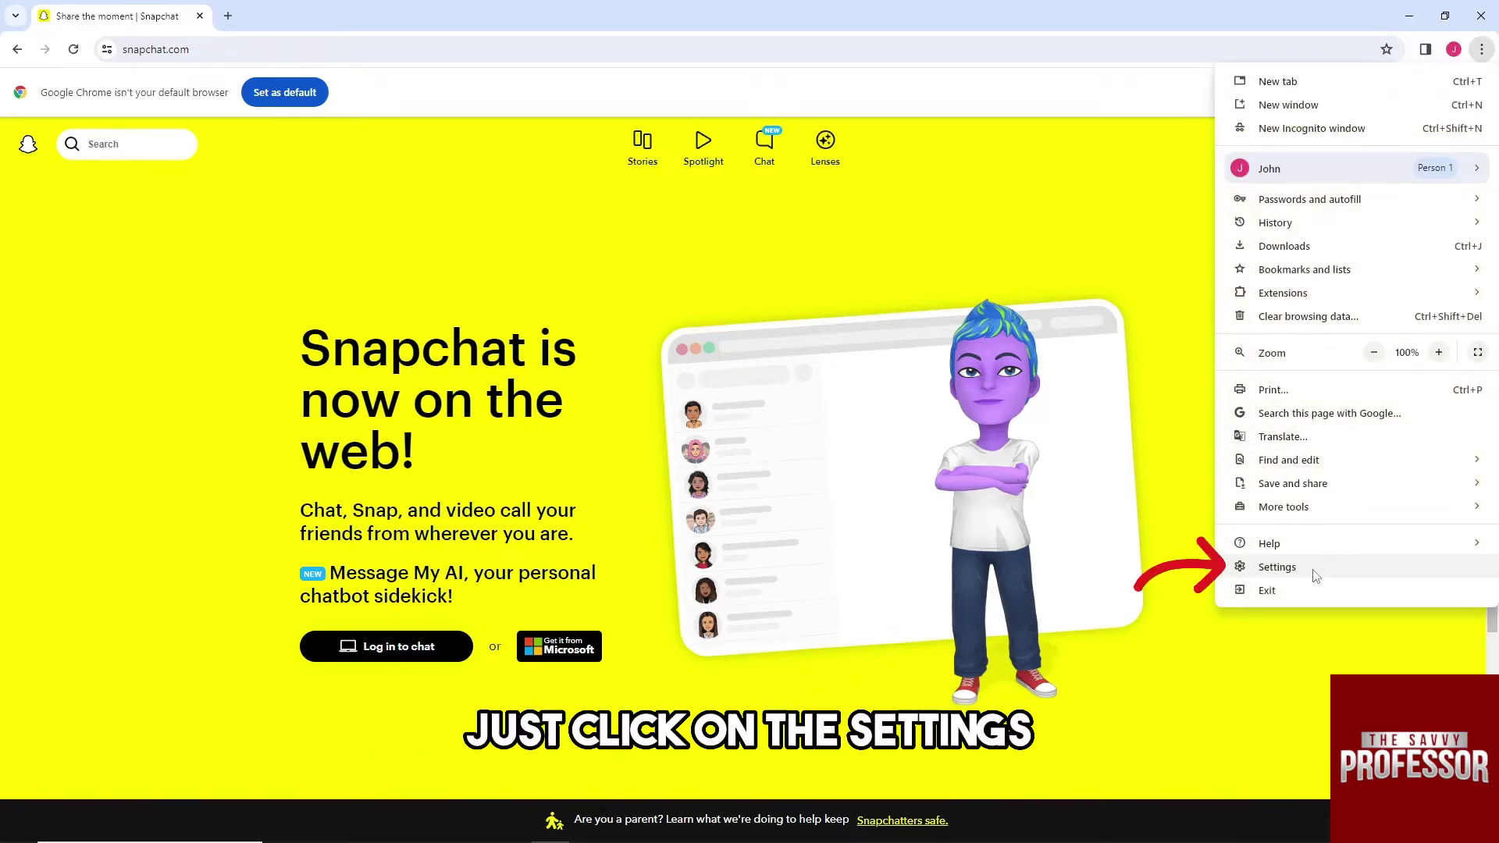
left_click(1265, 572)
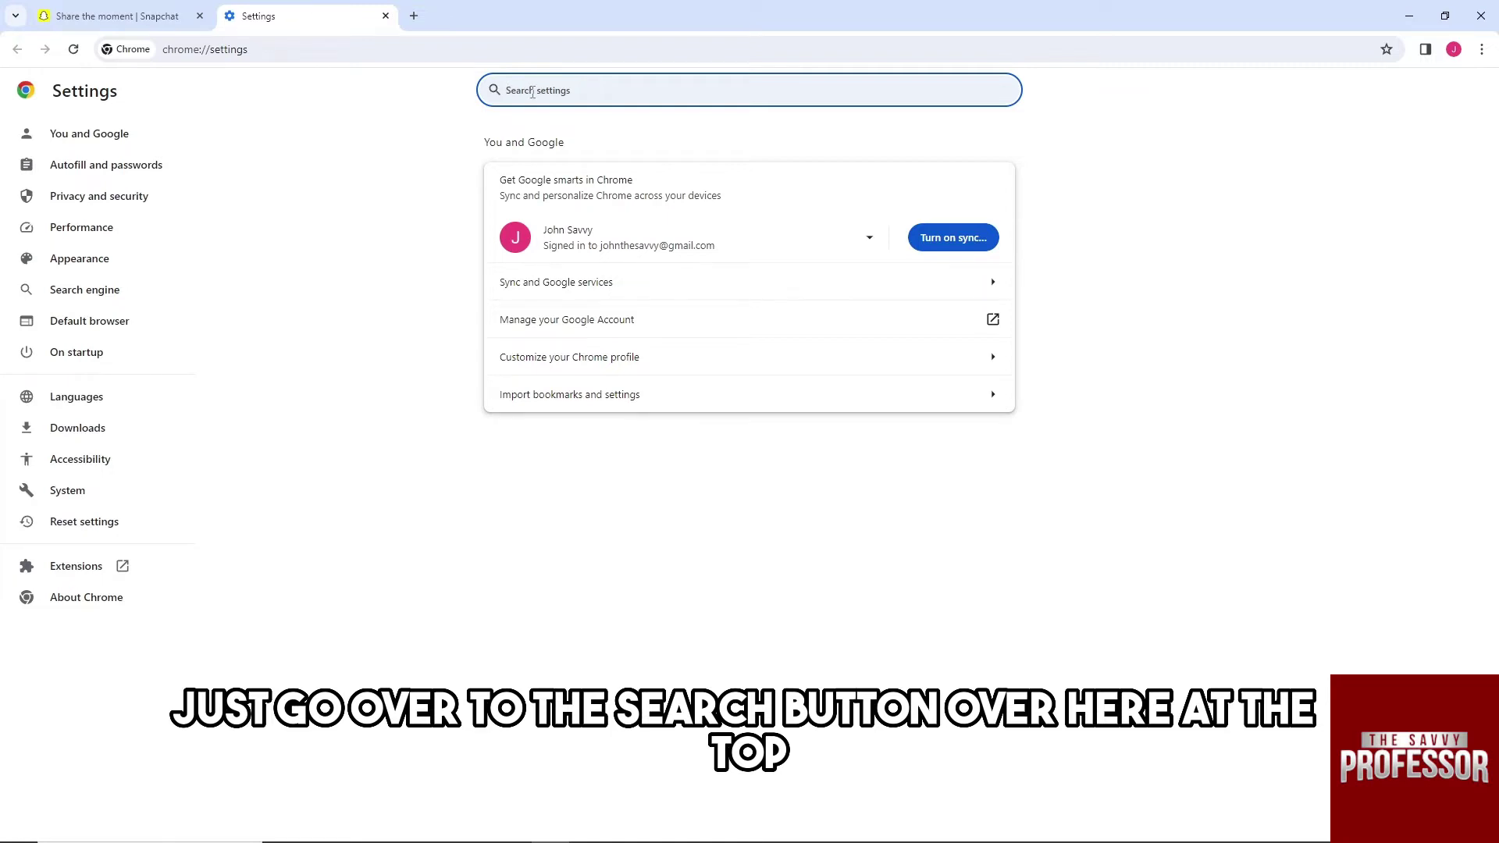
type("acc")
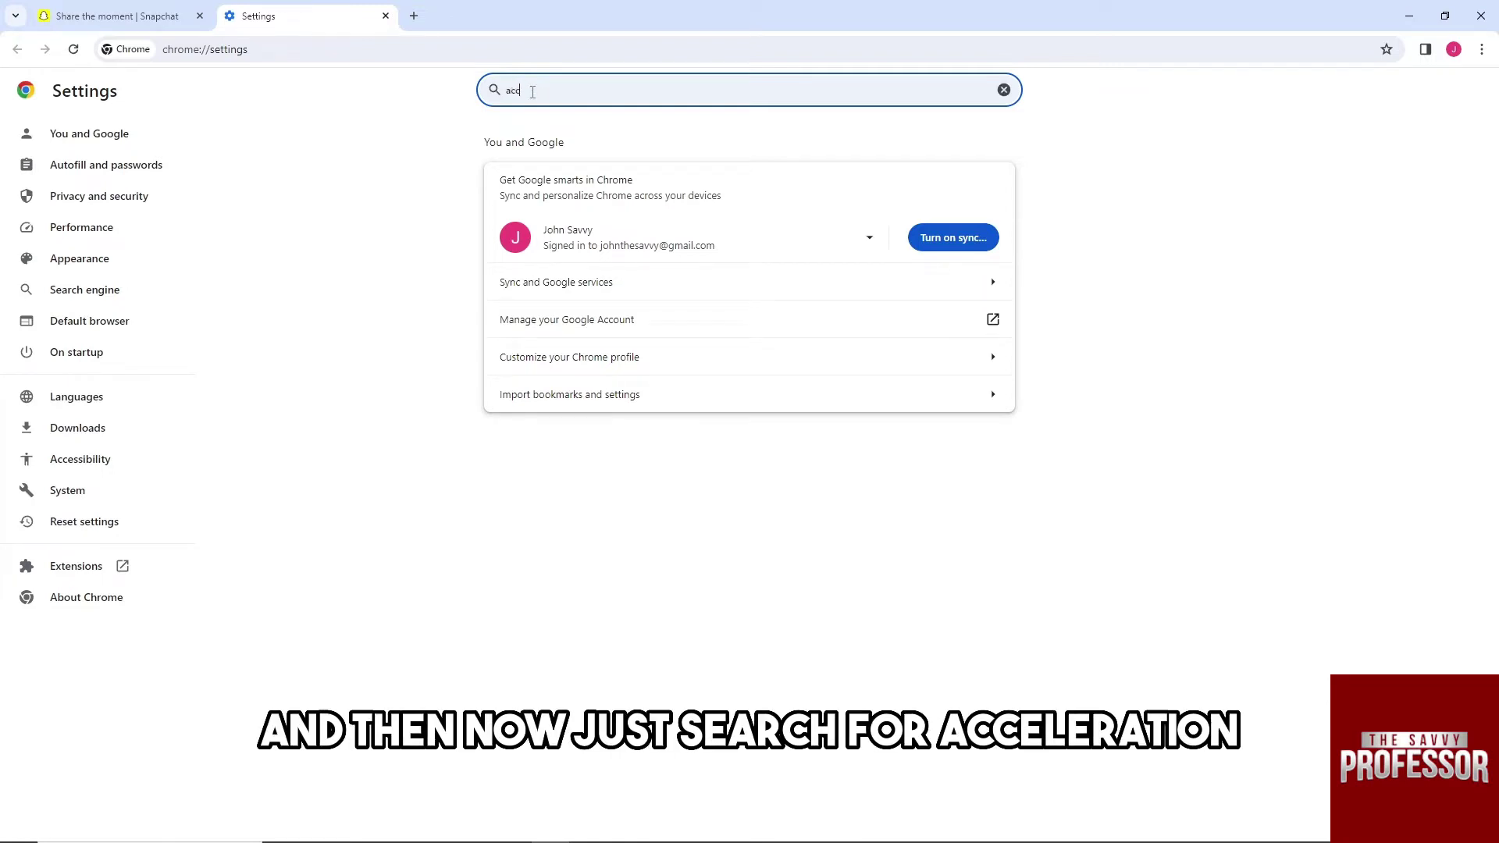
type("el")
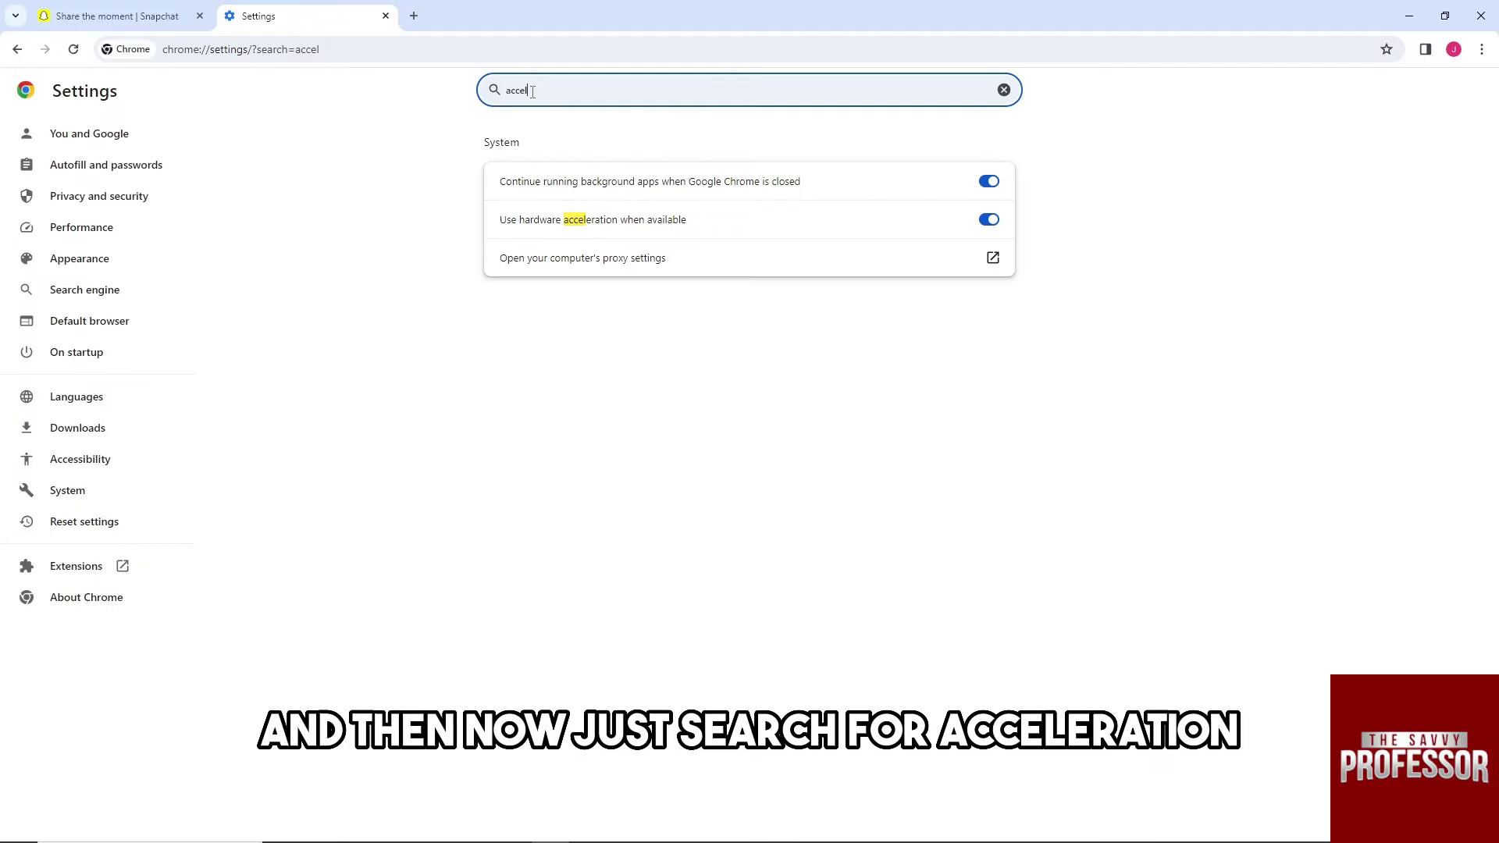
Switch 'Use hardware acceleration when available' off and back on, leaving it enabled
left_click(989, 221)
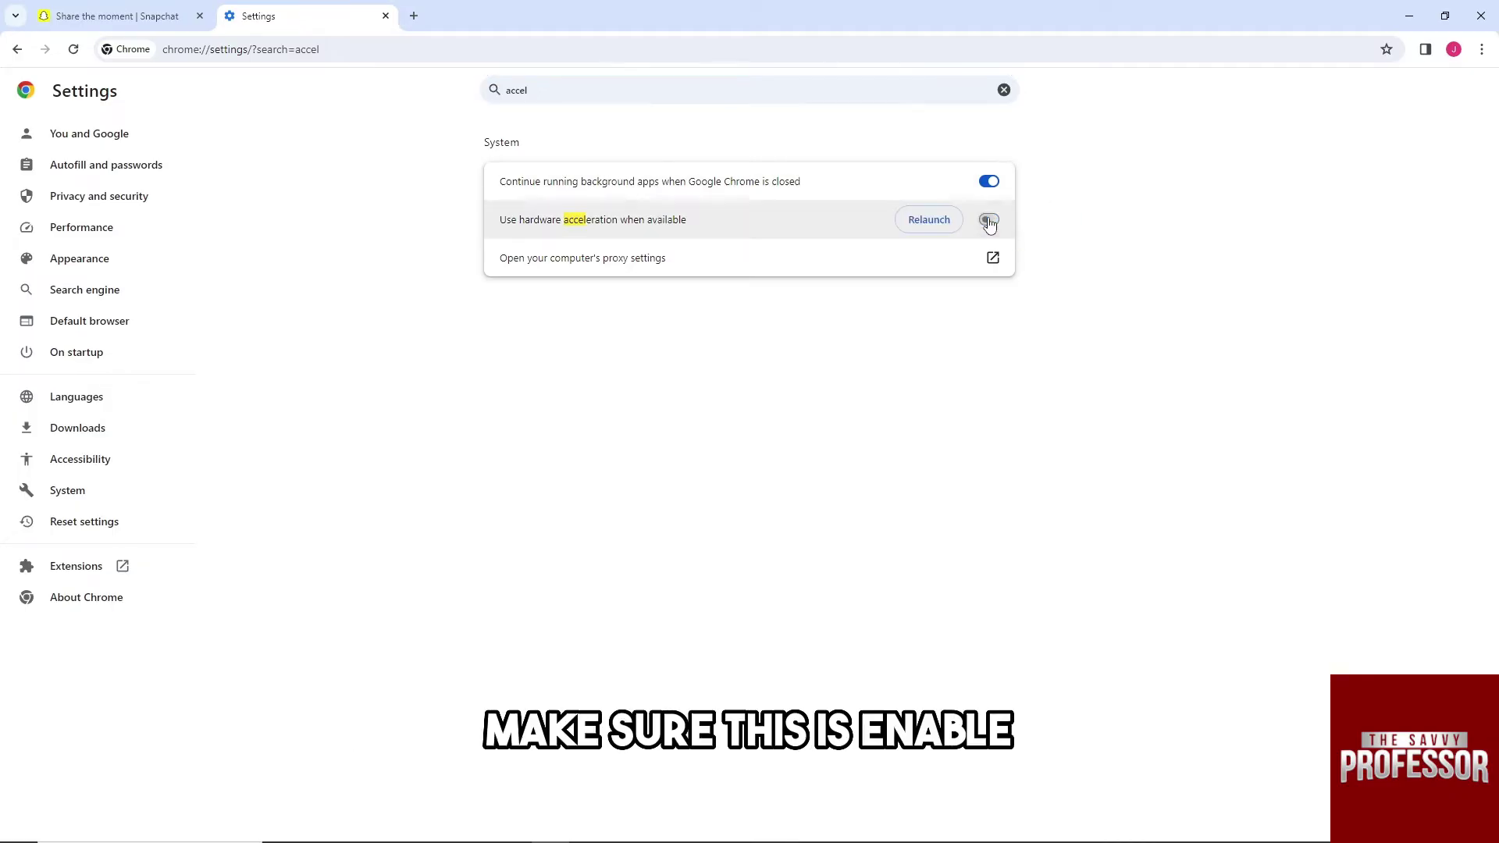
left_click(989, 221)
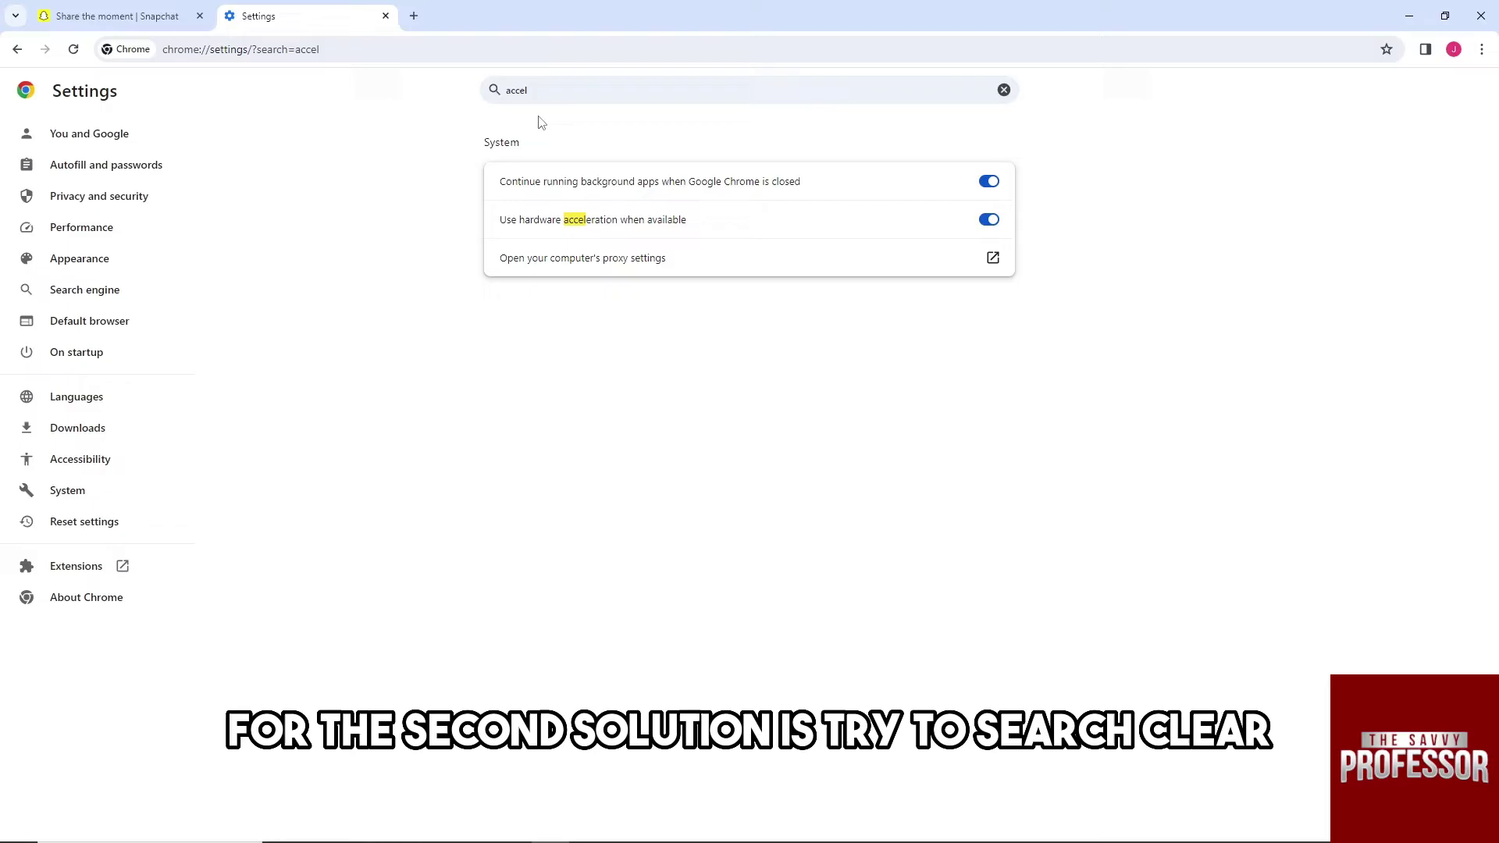
Replace the settings search with 'clear' and open the Clear browsing data dialog
double_click(564, 93)
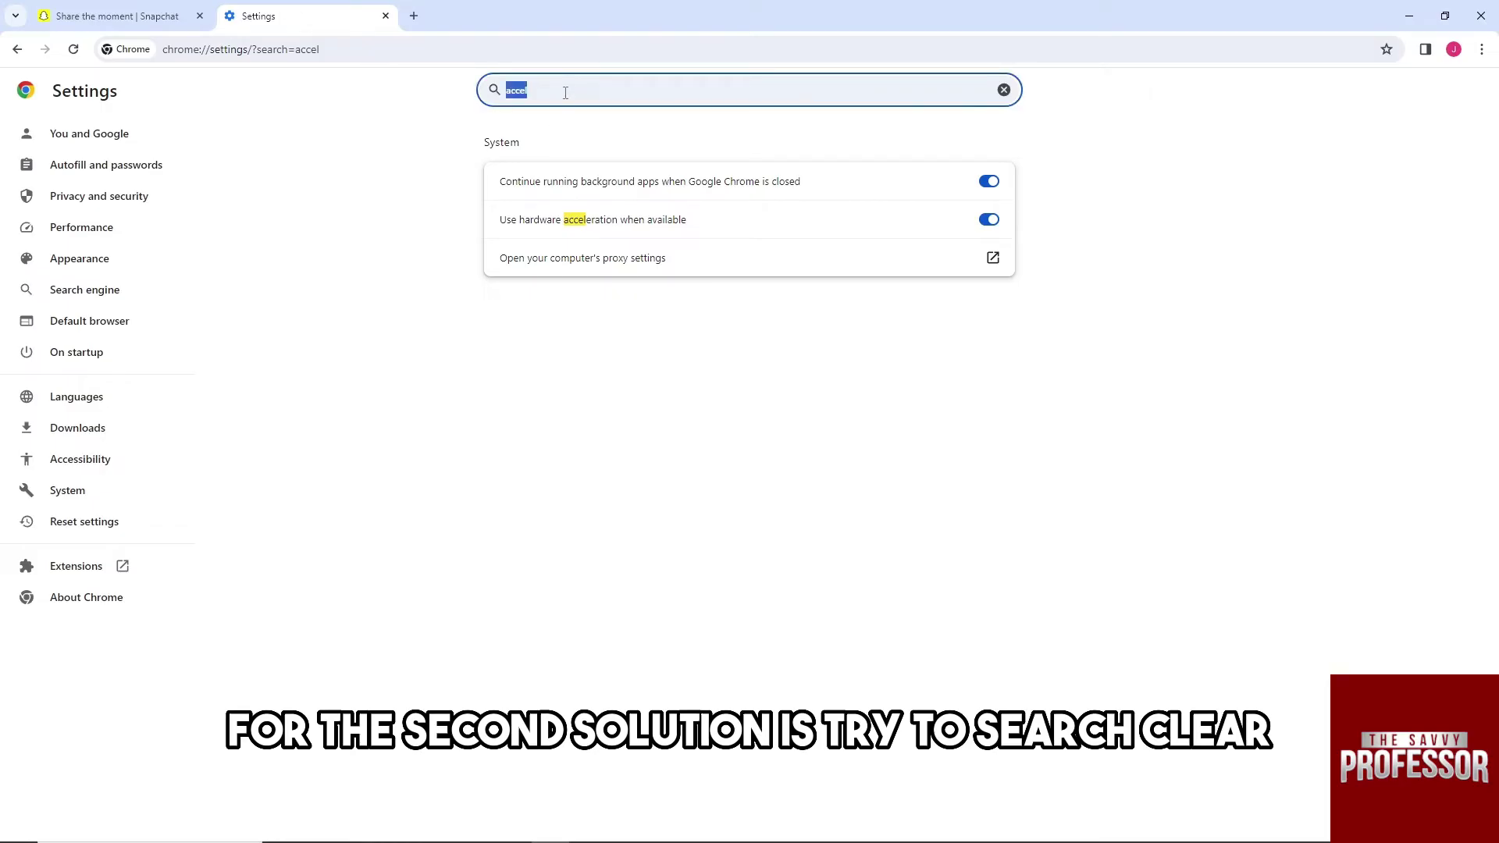
type("clear")
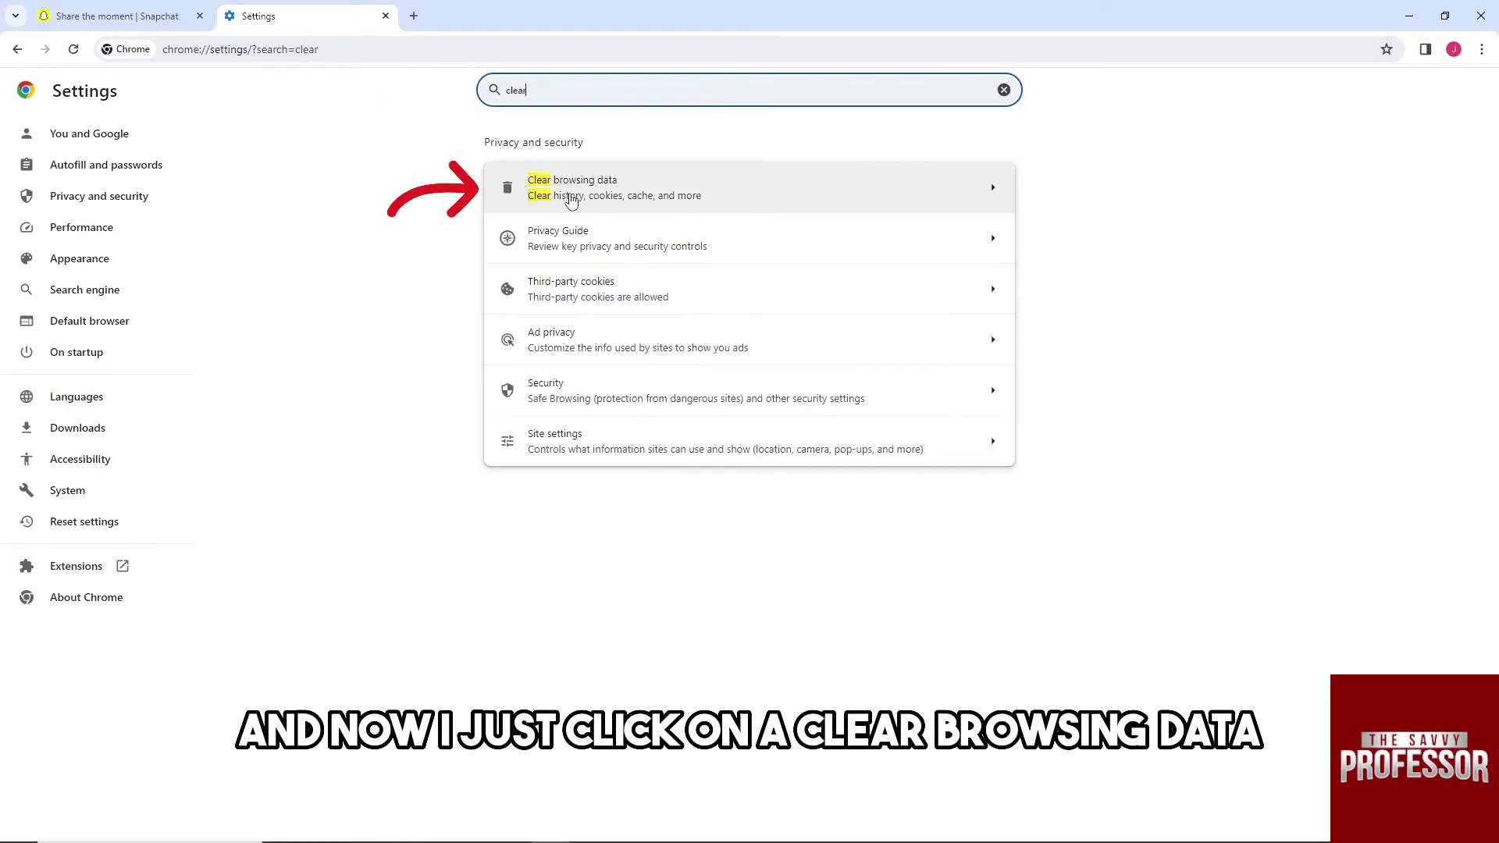
left_click(570, 199)
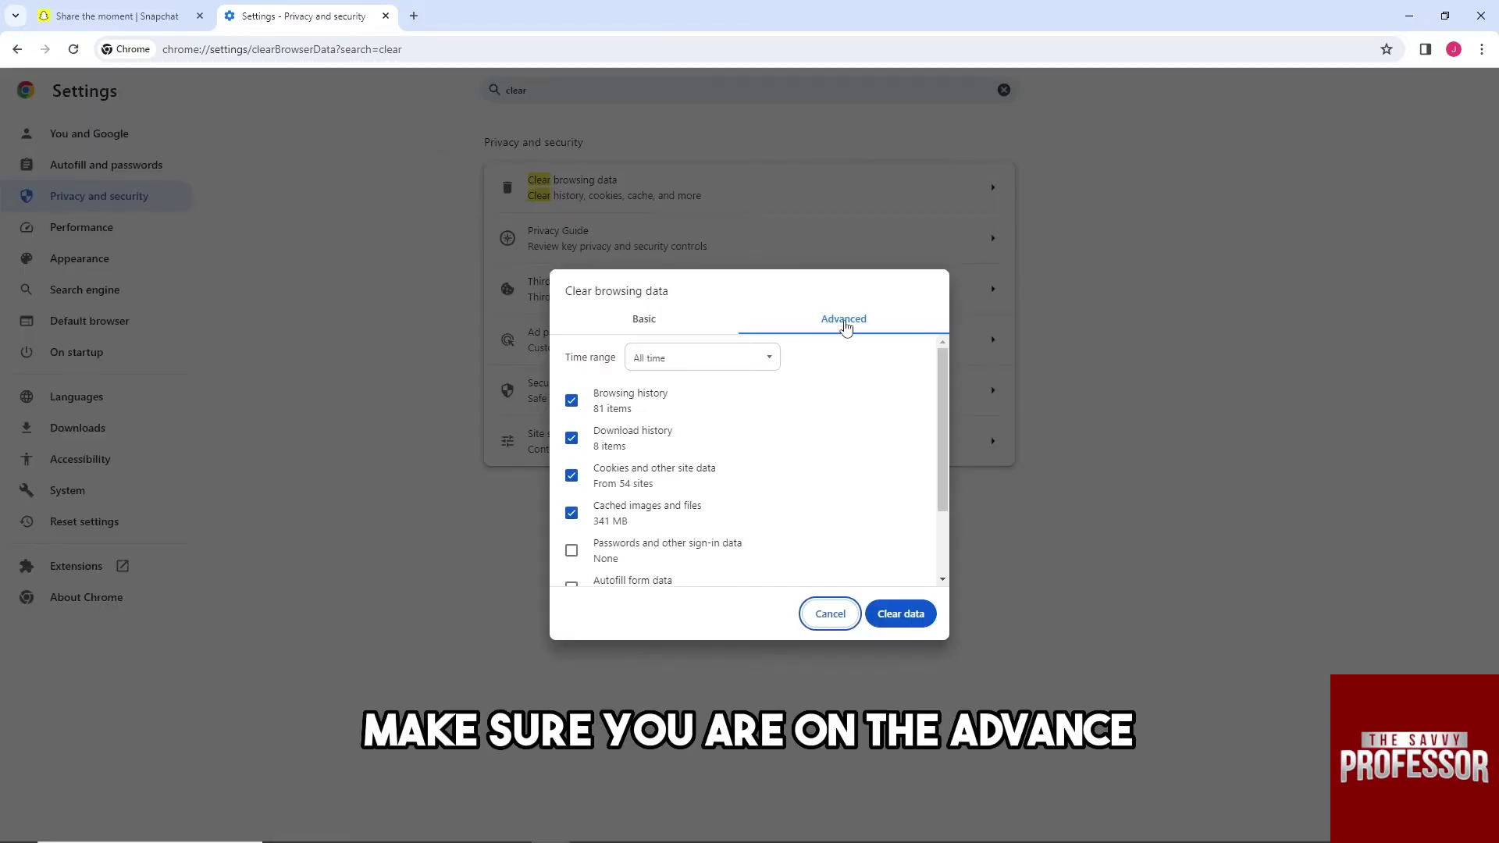
Clear browsing data for All time, then reopen Chrome's menu to check About Google Chrome
left_click(687, 371)
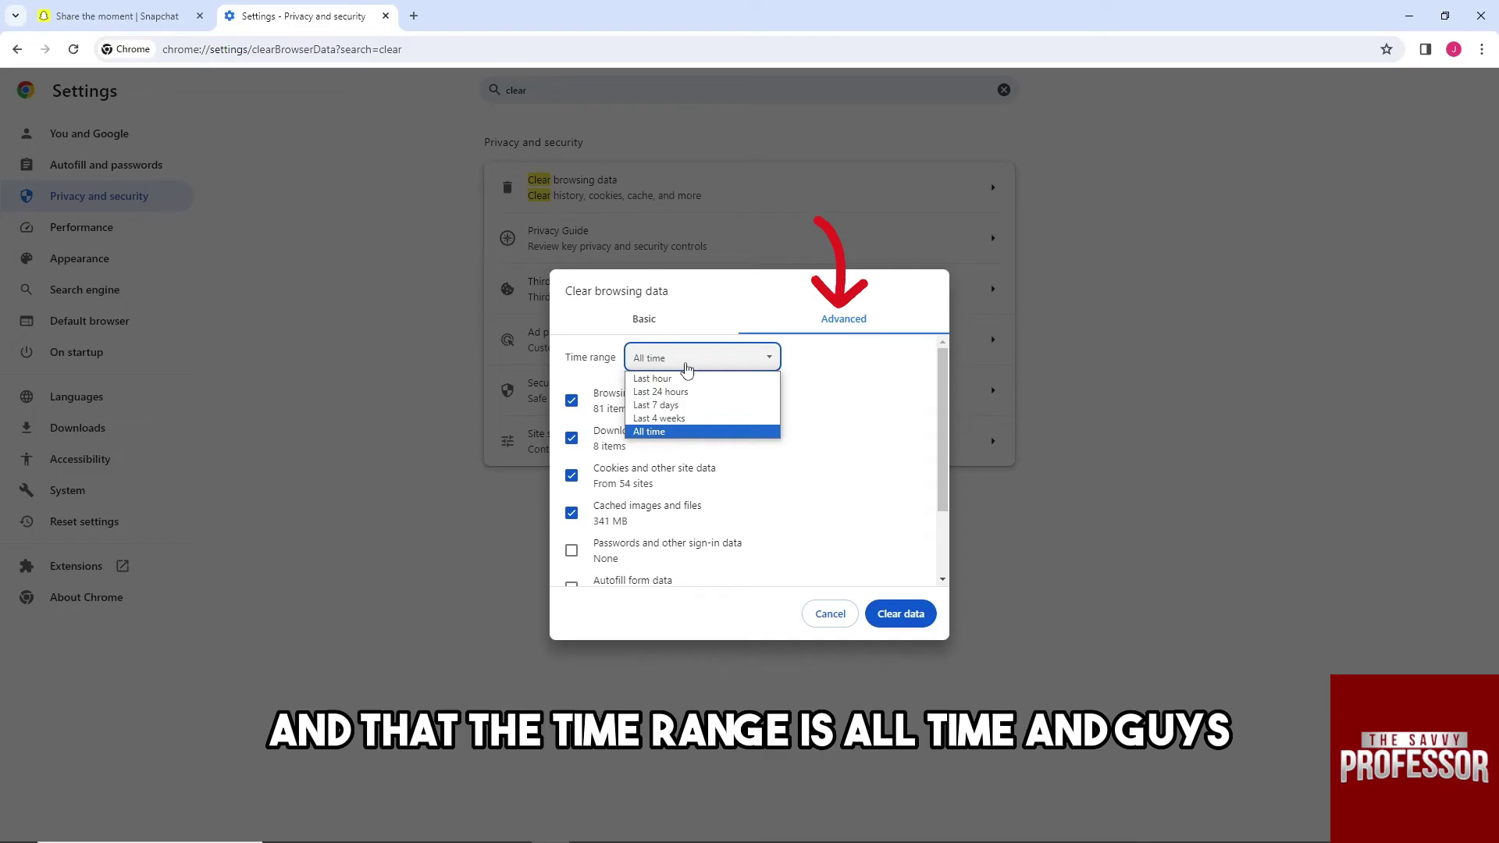
left_click(672, 431)
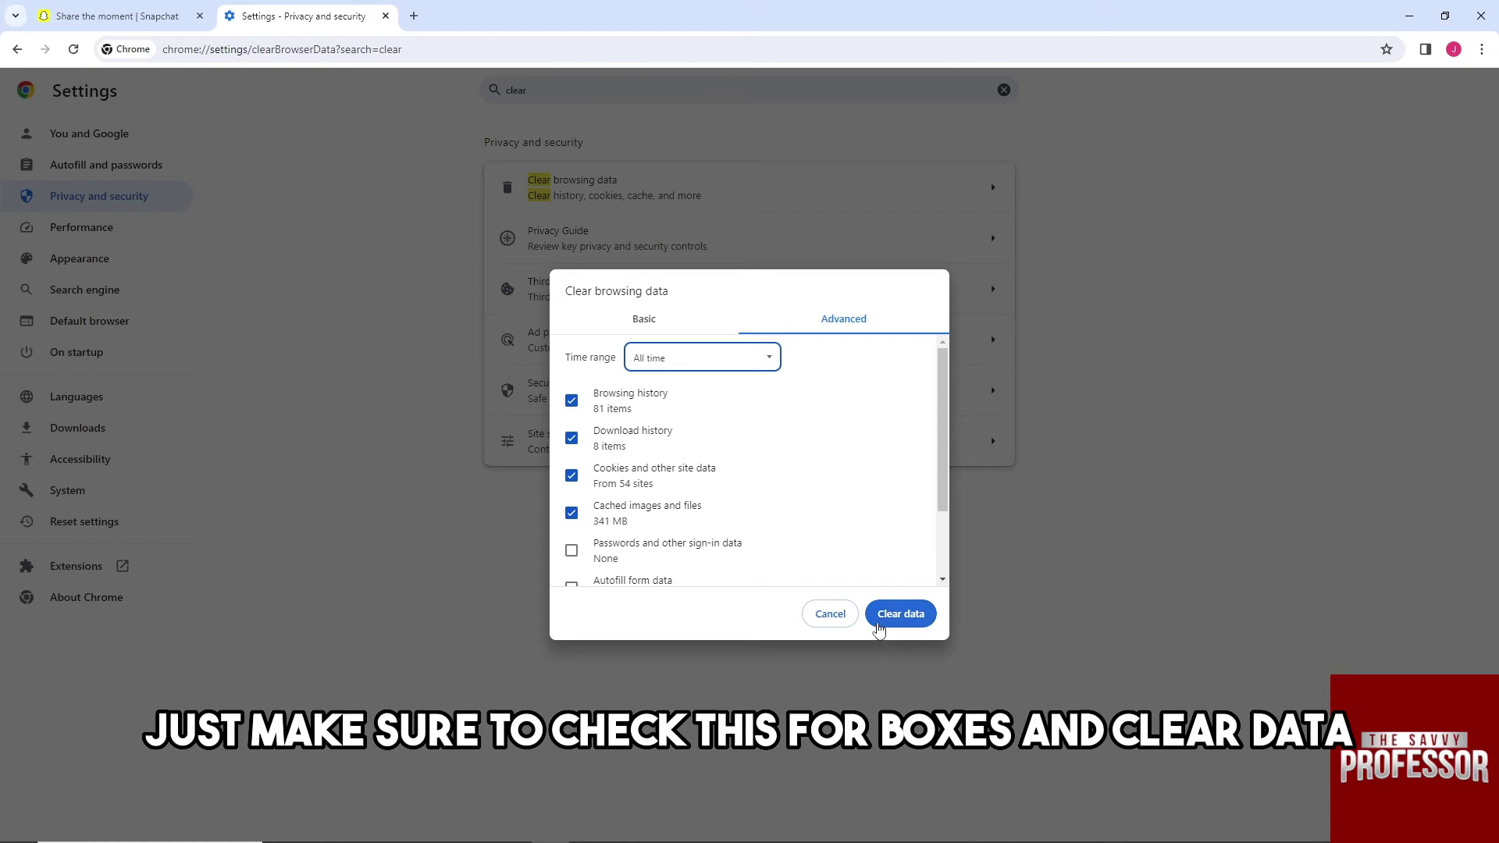
left_click(829, 617)
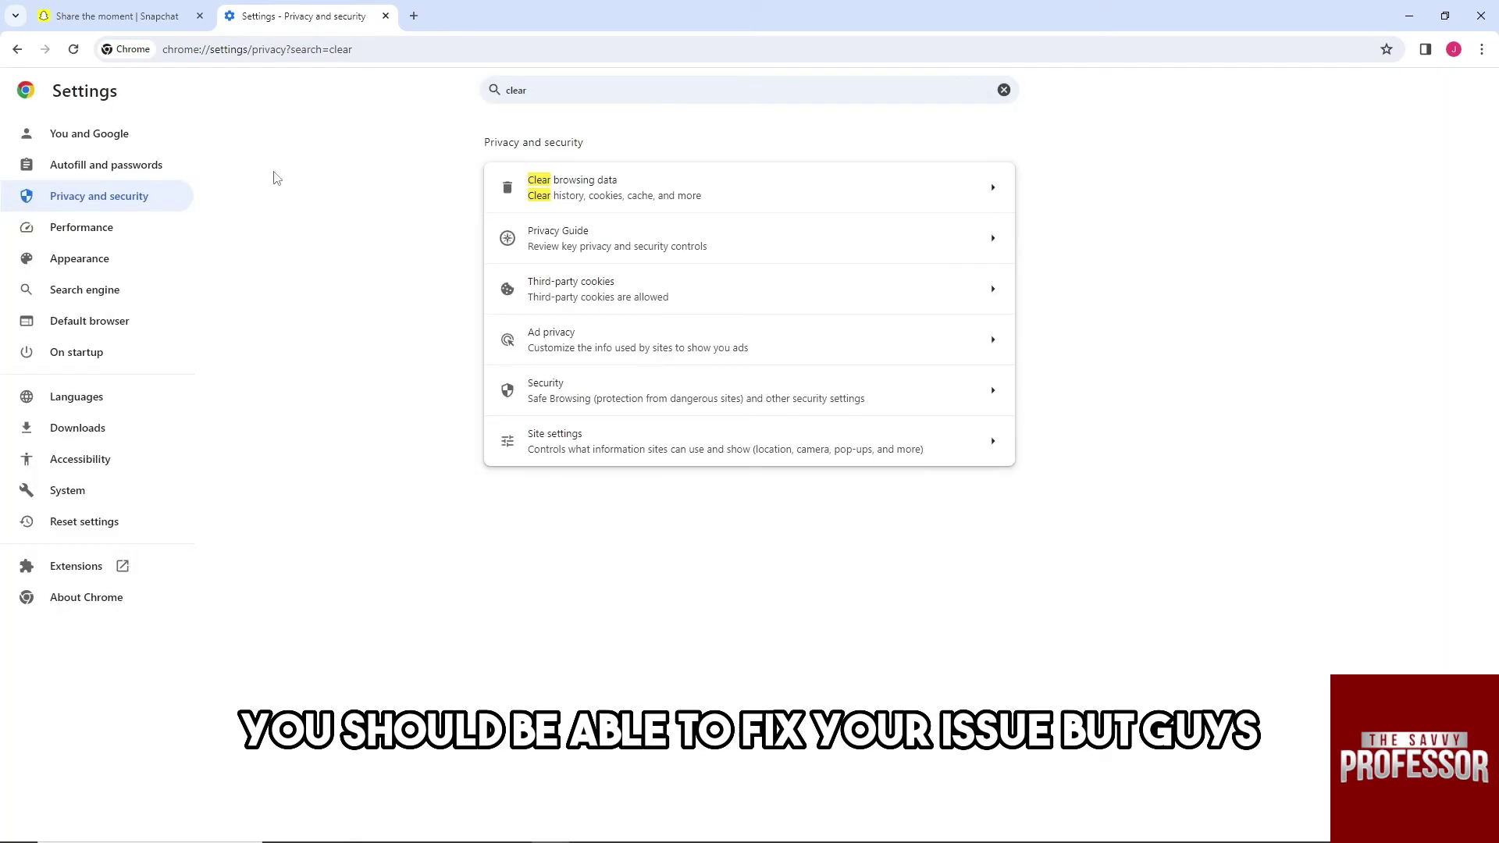
left_click(118, 15)
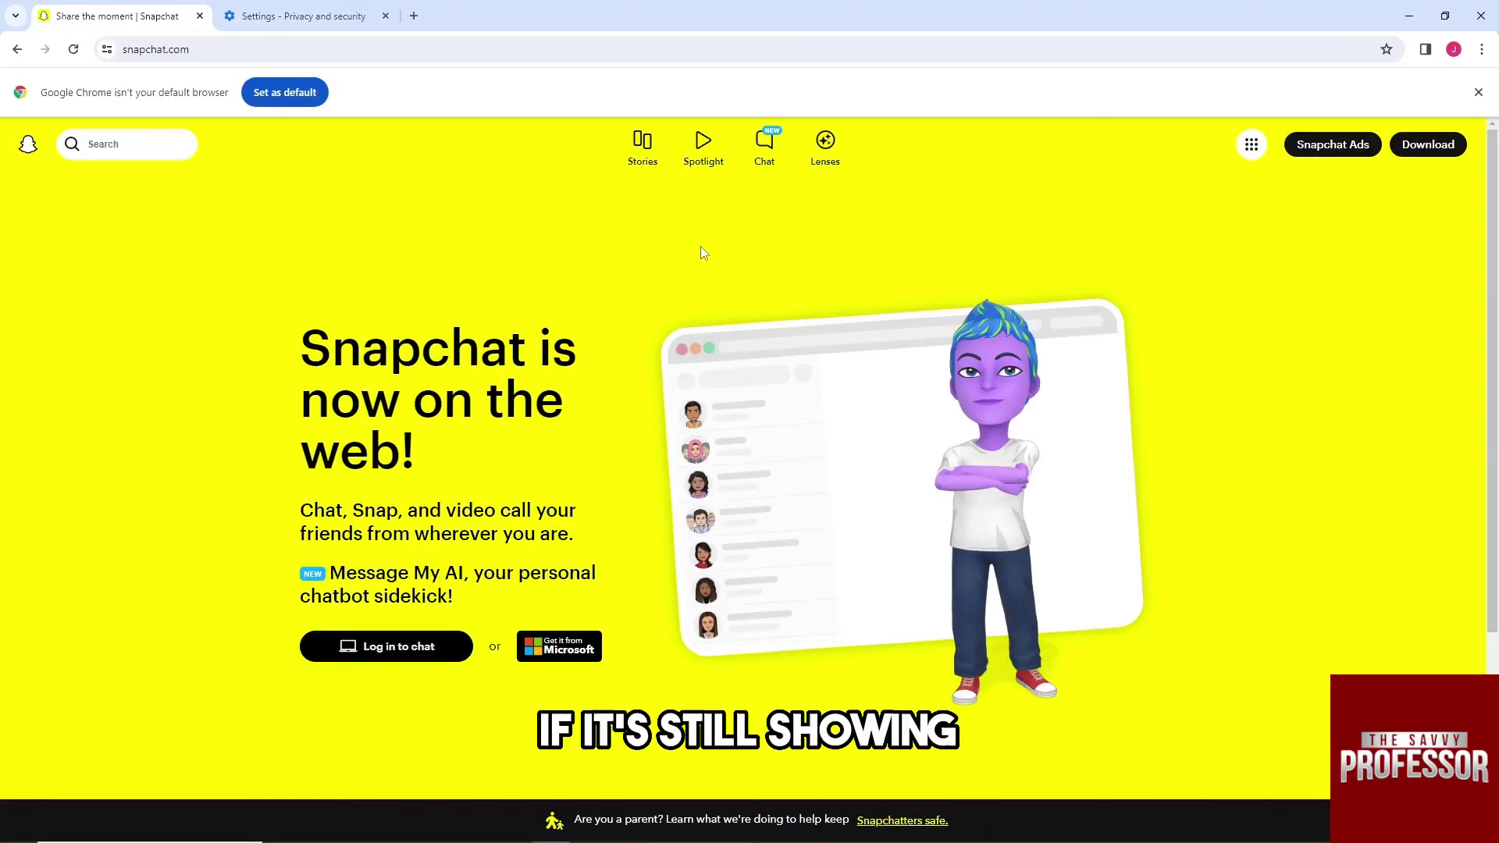
scroll(697, 248, "down", 2)
scroll(700, 252, "down", 1)
scroll(705, 268, "up", 2)
scroll(704, 268, "up", 1)
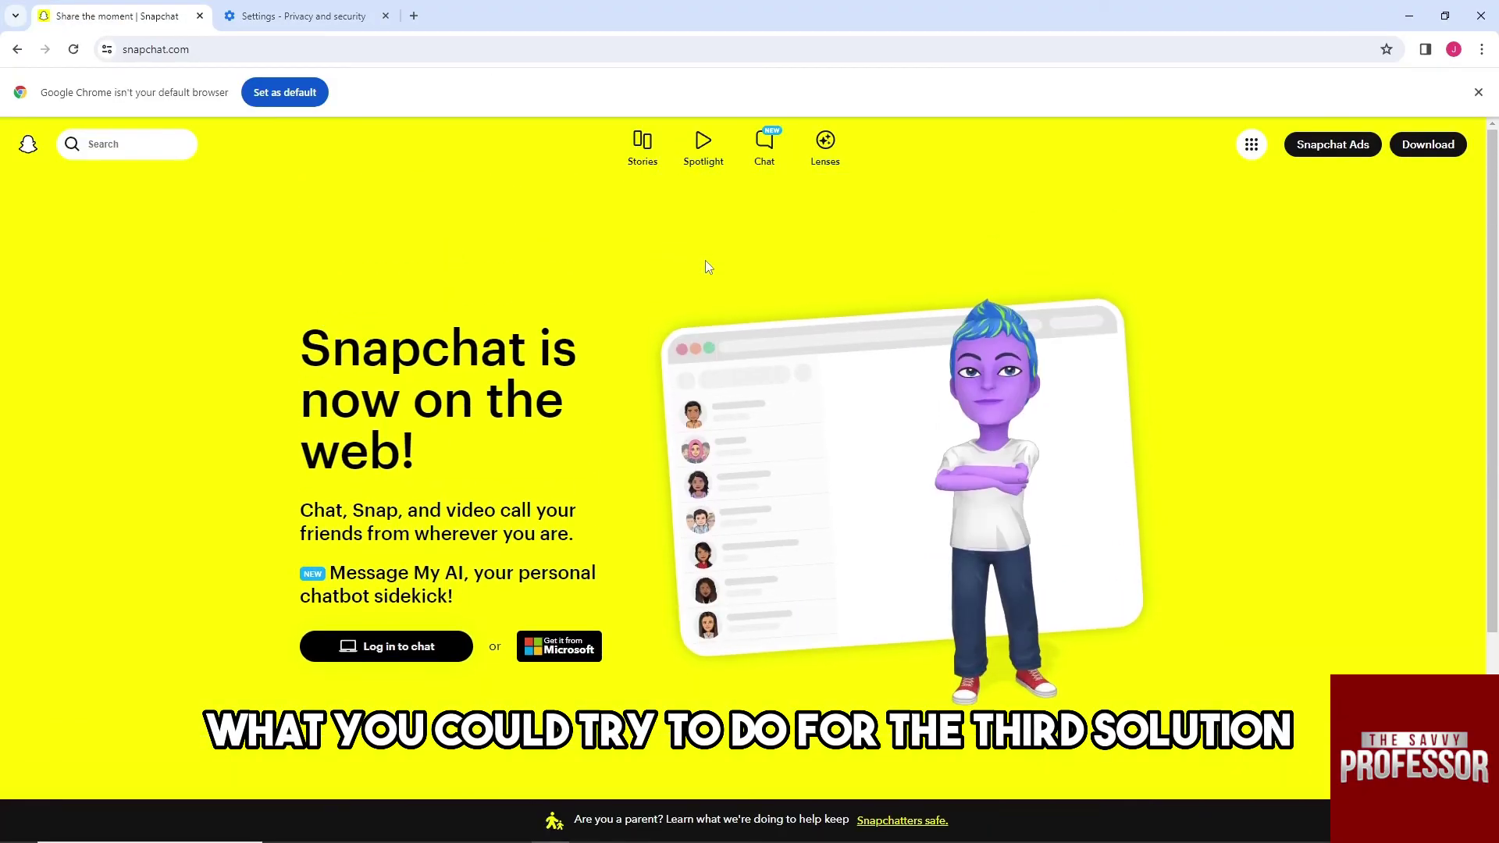
left_click(1482, 50)
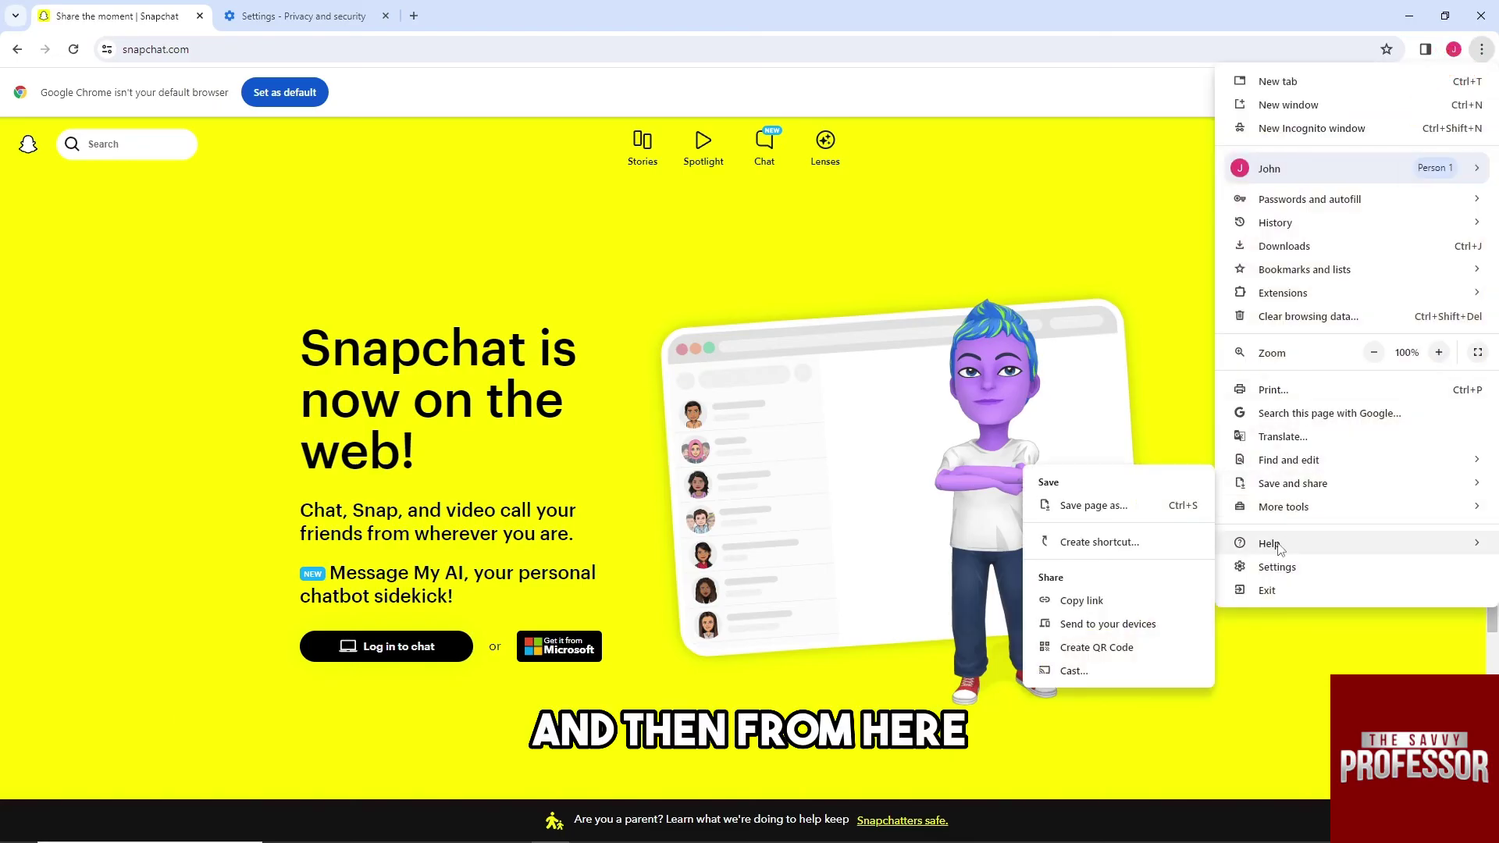
mouse_move(1269, 544)
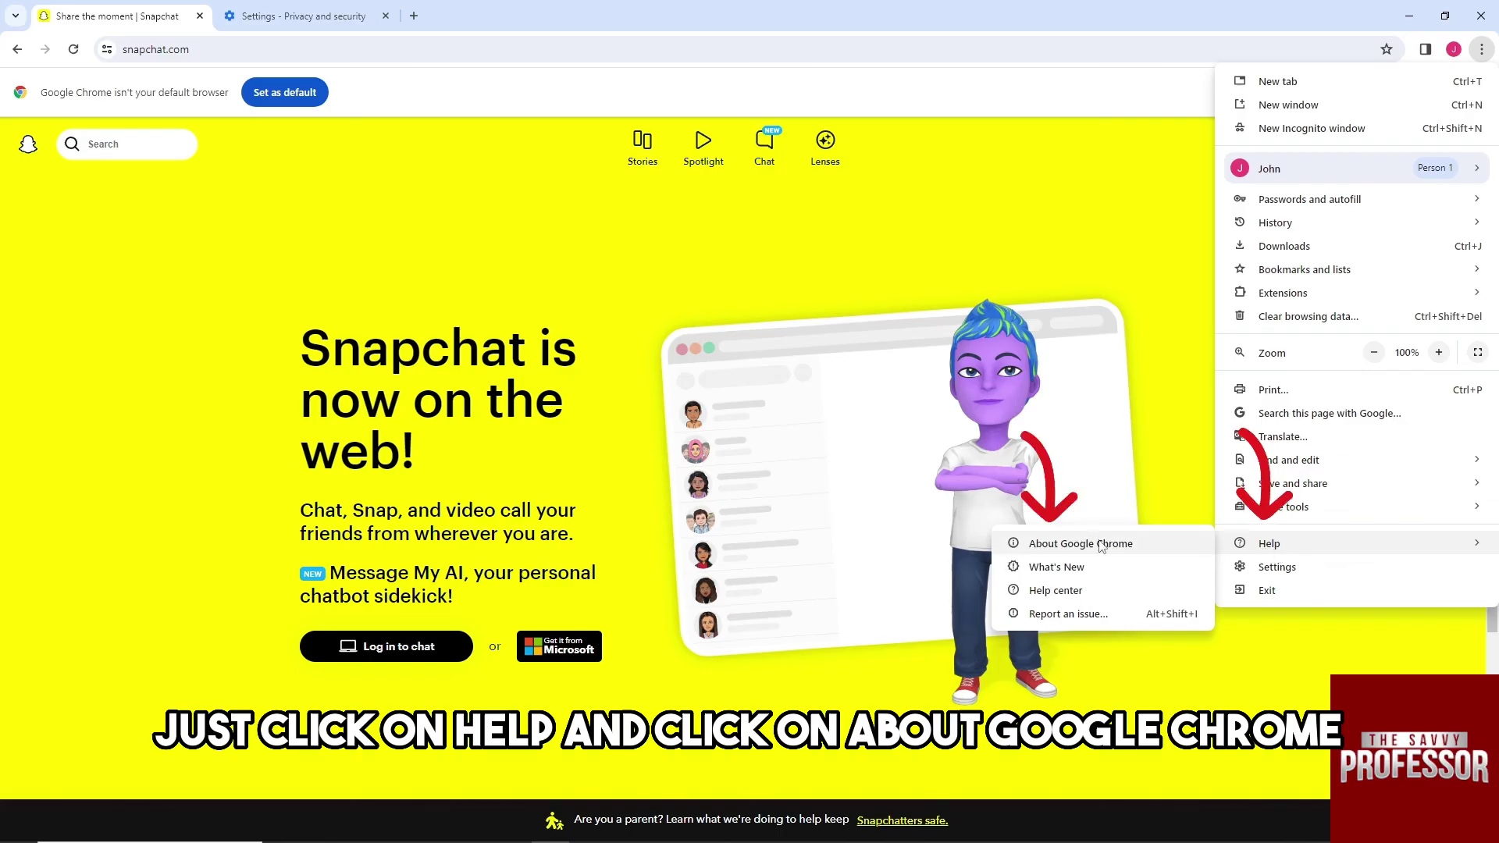
left_click(1062, 543)
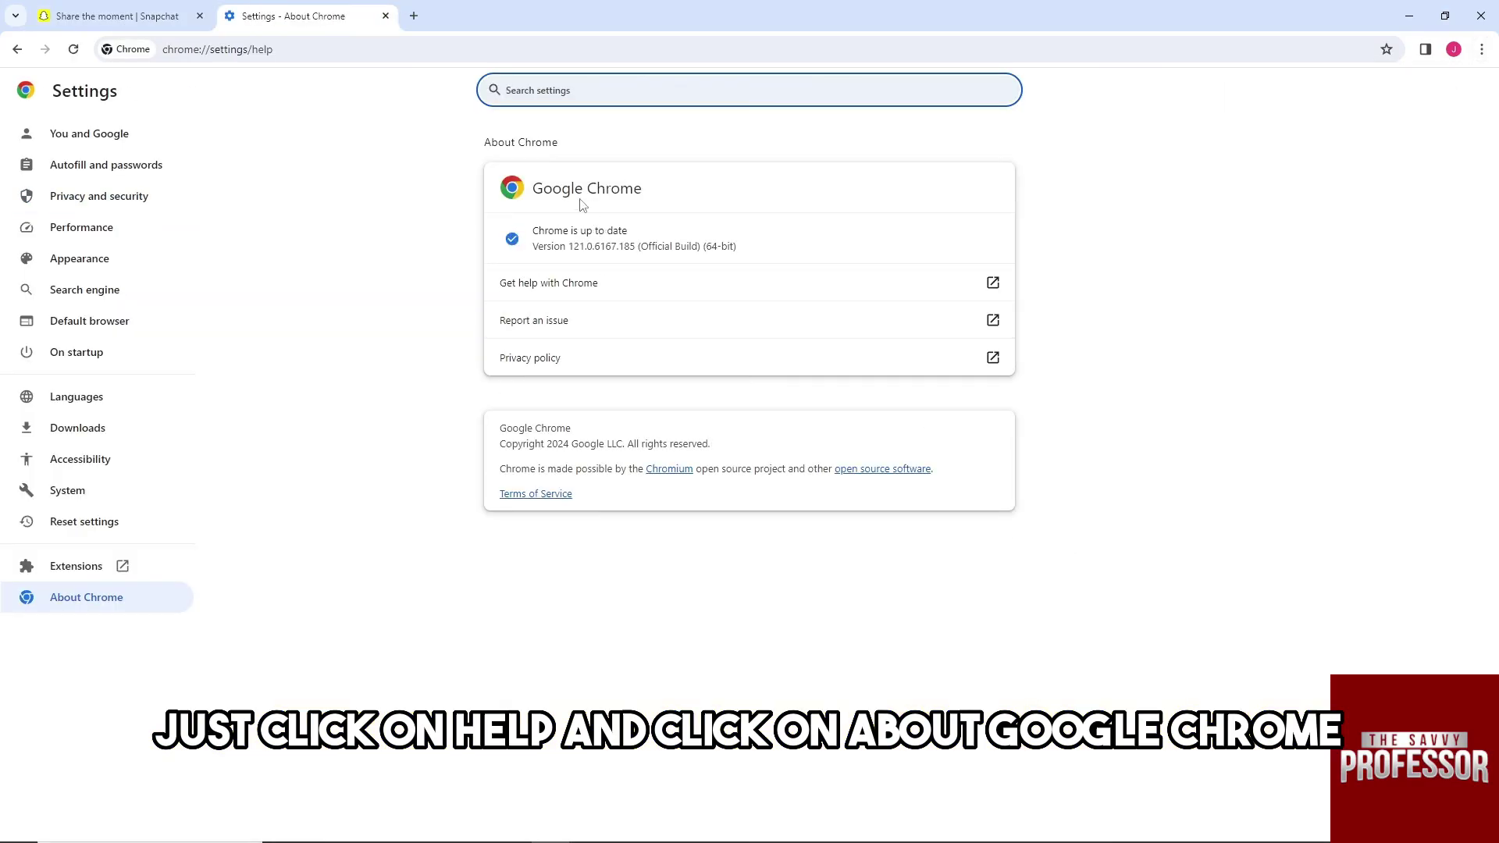